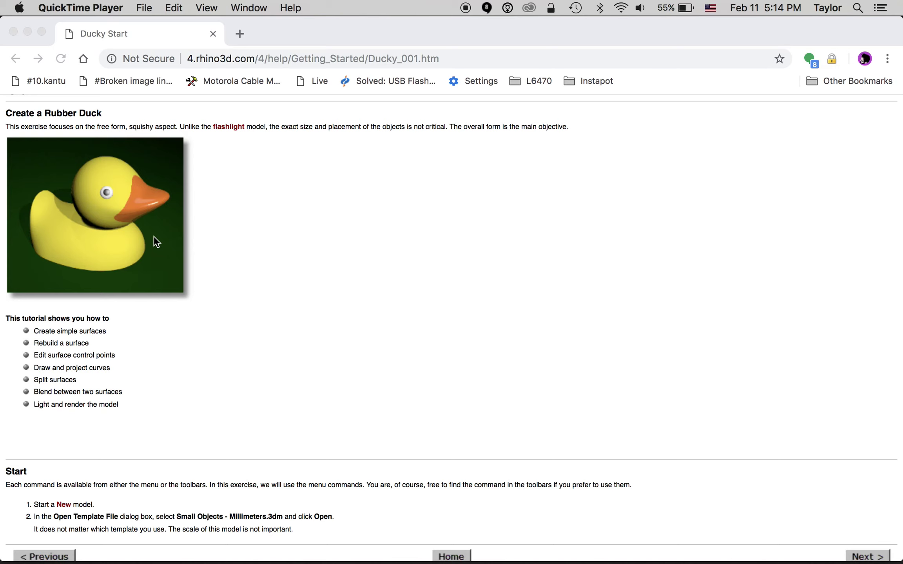
# Step: Compare the finished duck model in Rhinoceros with the Create a Rubber Duck tutorial page in Chrome, then return to Rhinoceros
pyautogui.press('super+Tab')
pyautogui.press('super+Tab')
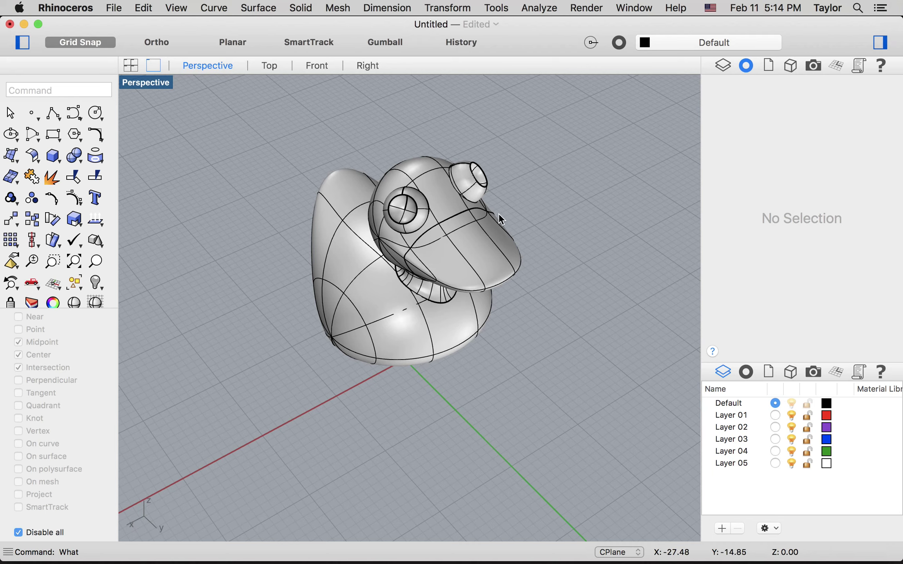
pyautogui.moveTo(431, 294)
pyautogui.mouseDown(button='right')
pyautogui.moveTo(476, 288)
pyautogui.moveTo(451, 219)
pyautogui.moveTo(430, 276)
pyautogui.mouseUp(button='right')
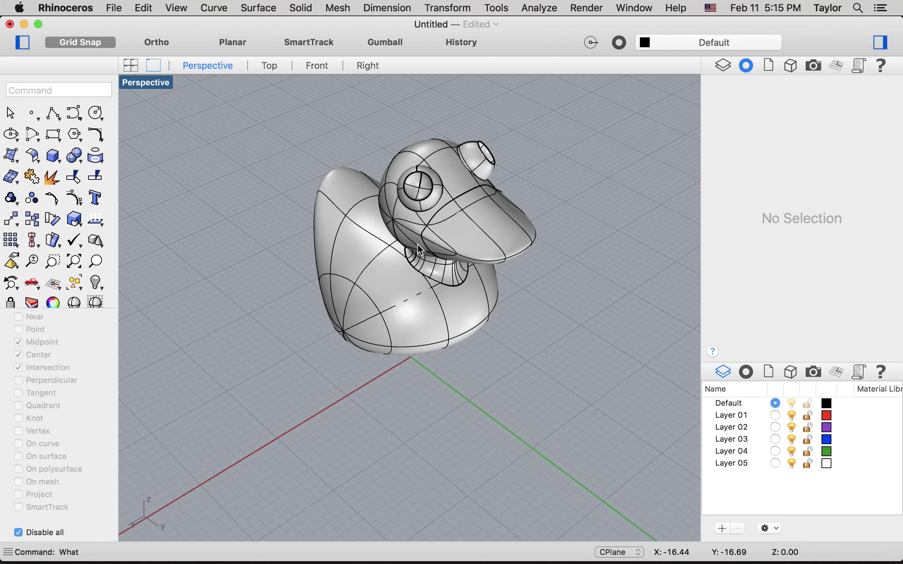
pyautogui.press('super+Tab')
pyautogui.press('super+Tab')
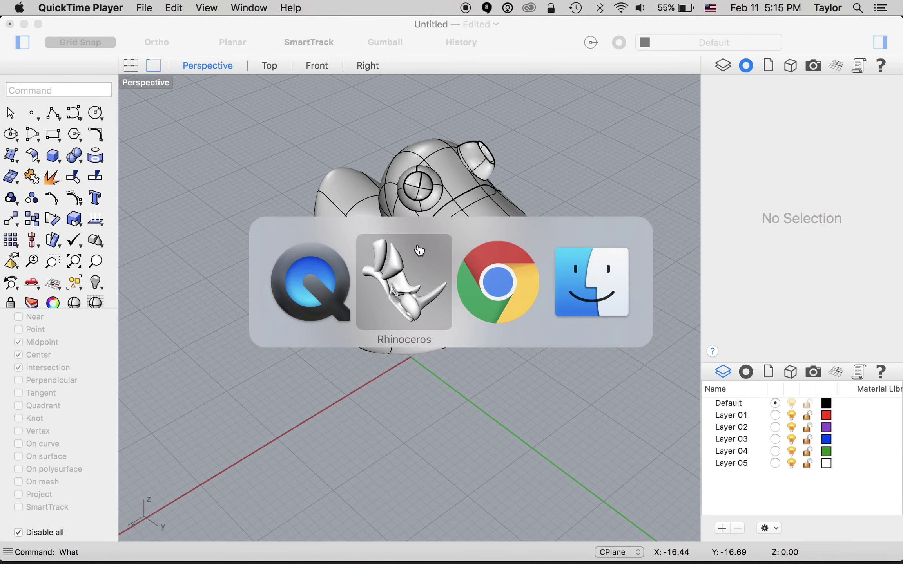
pyautogui.press('super+Tab')
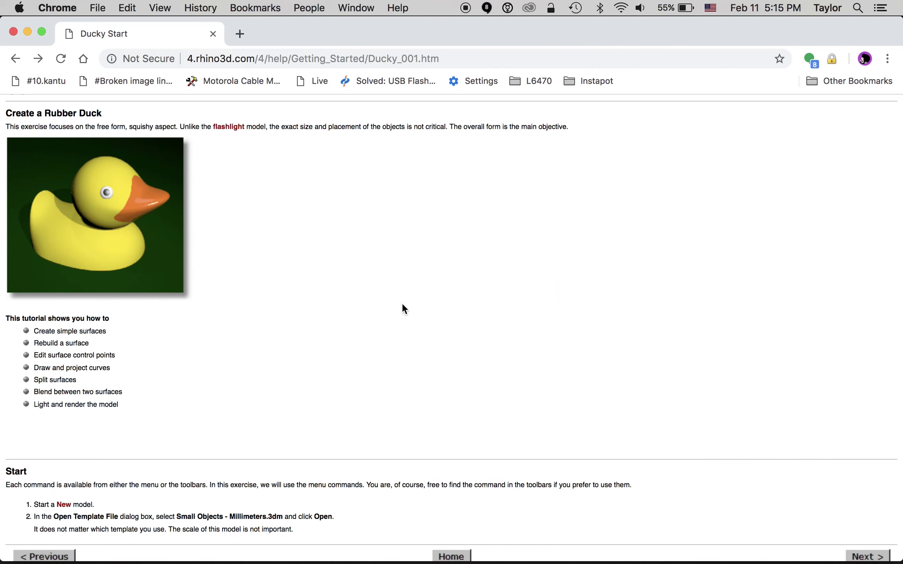
pyautogui.press('super+Tab')
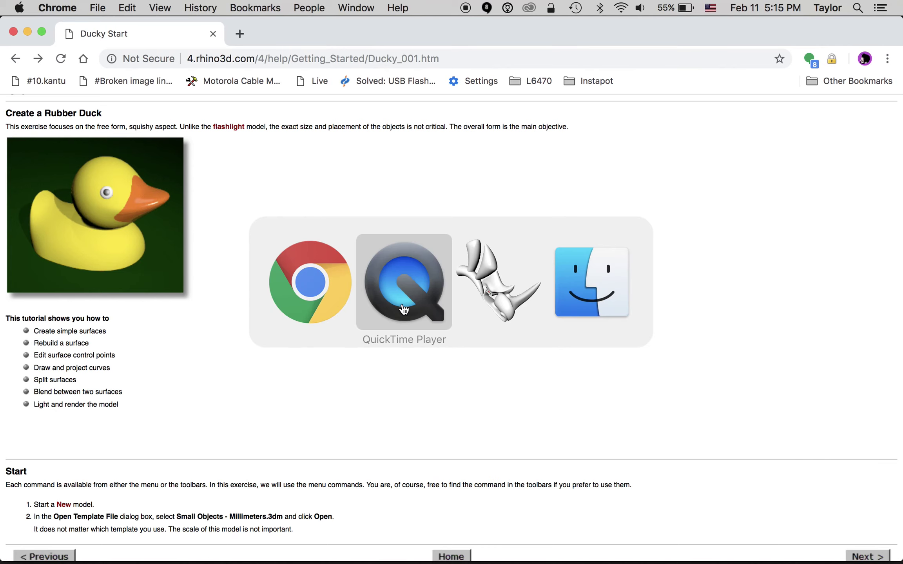
pyautogui.press('super+Tab')
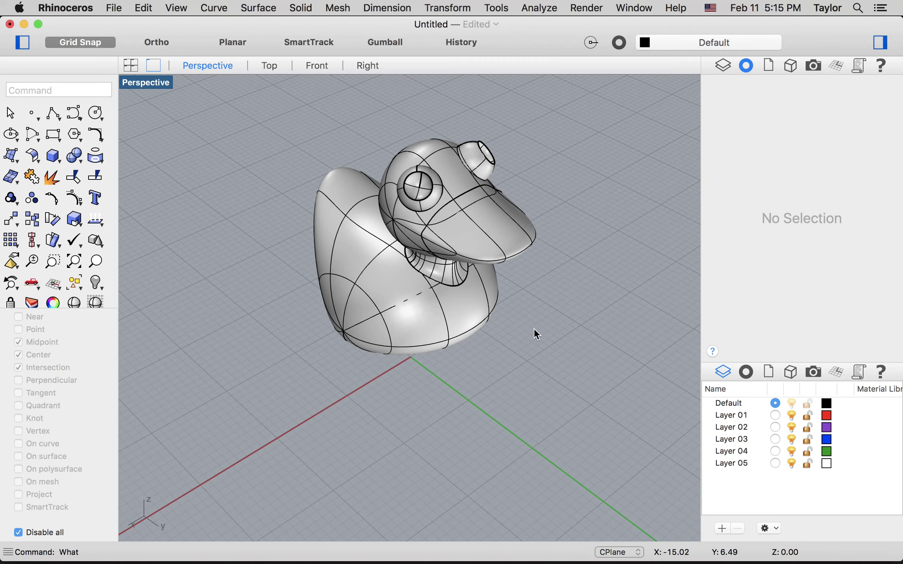
pyautogui.scroll(-5, 536, 336)
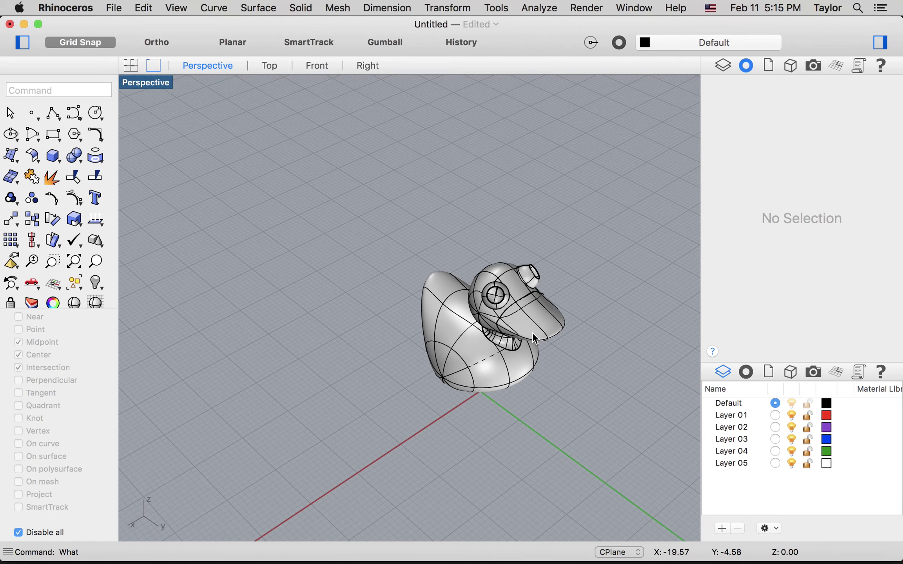
pyautogui.moveTo(593, 364); pyautogui.dragTo(583, 344, button='right')
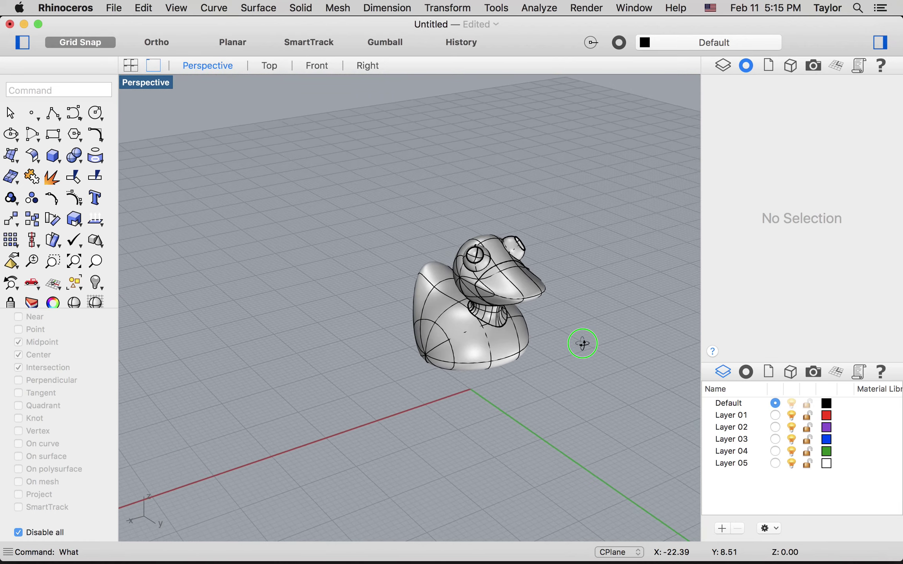
# Step: Switch to the four-viewport layout and fit the duck to the extents of the Perspective and Front viewports
pyautogui.click(131, 65)
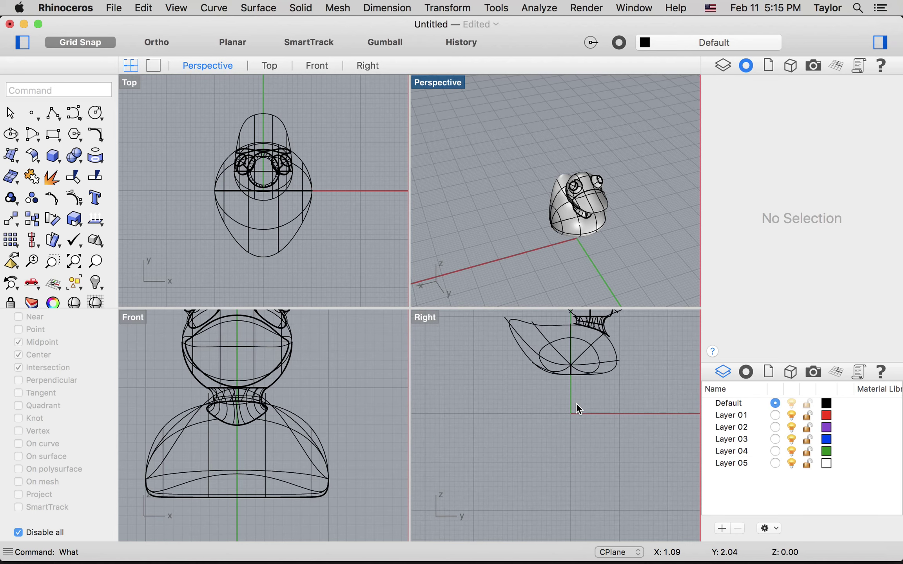
pyautogui.scroll(-5, 579, 408)
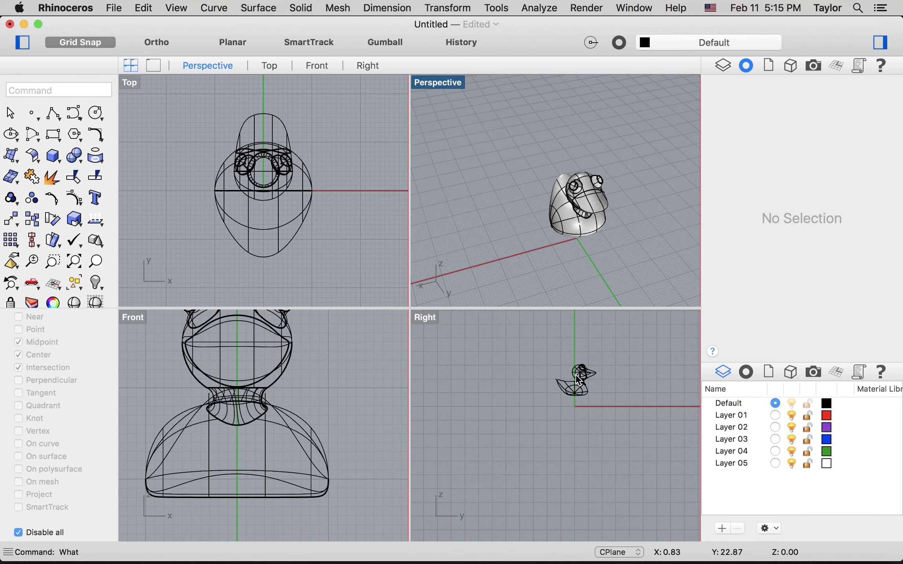
pyautogui.scroll(10, 578, 379)
pyautogui.scroll(-5, 578, 379)
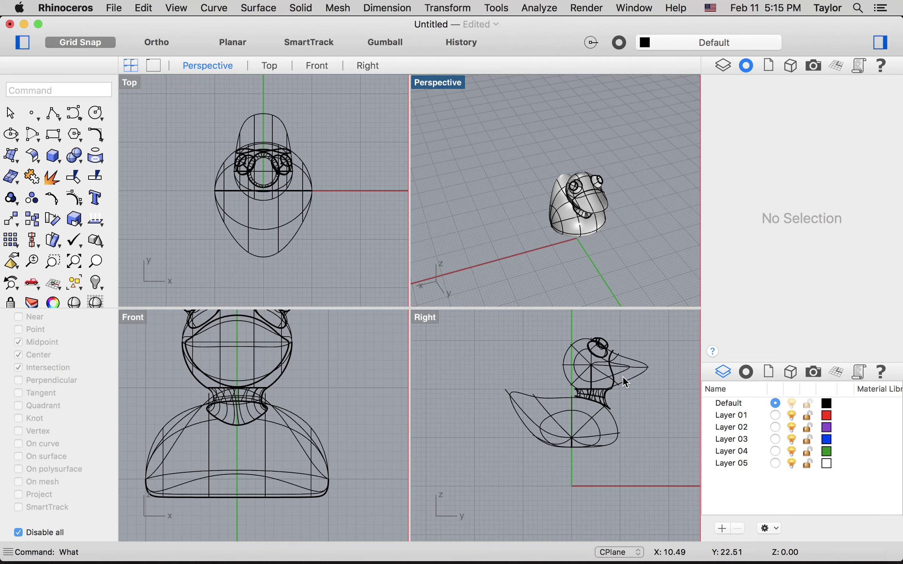
pyautogui.click(75, 263)
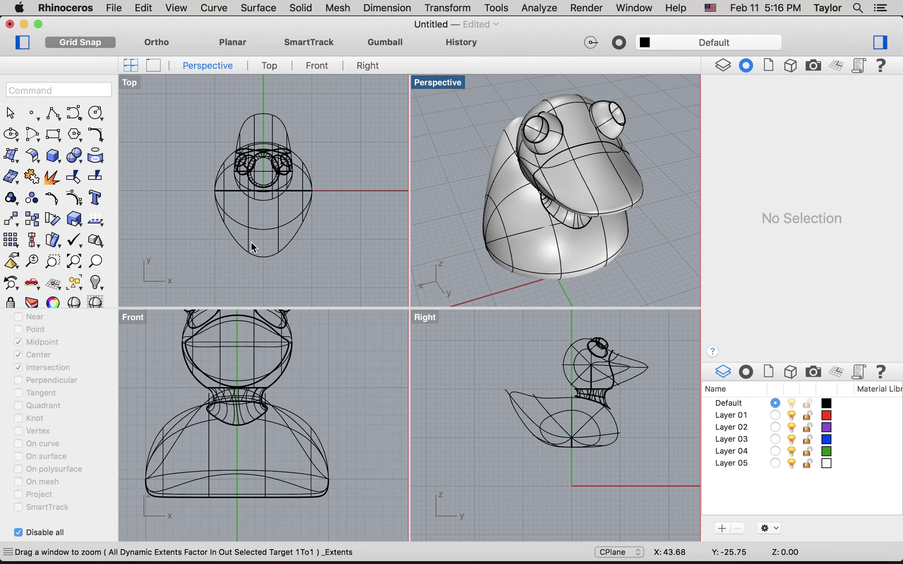
pyautogui.click(138, 321)
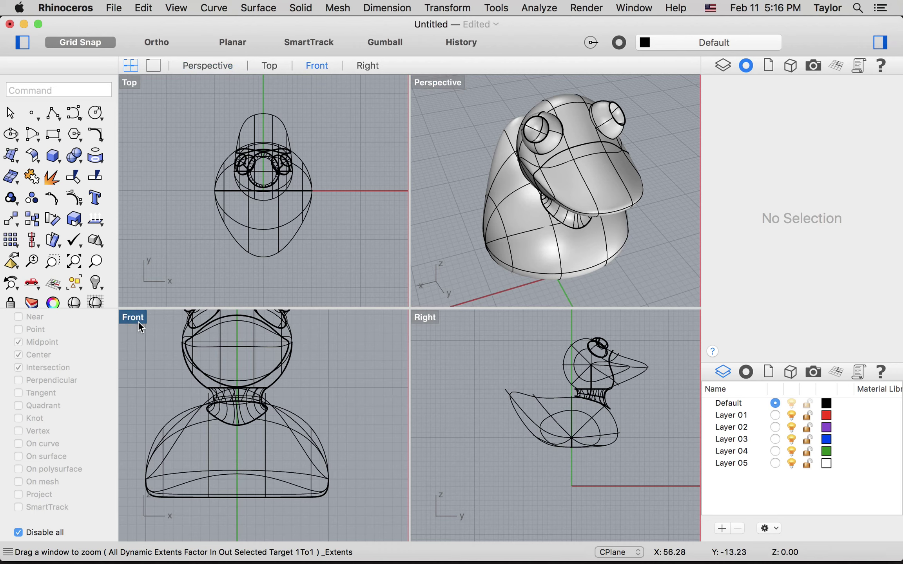
pyautogui.click(78, 265)
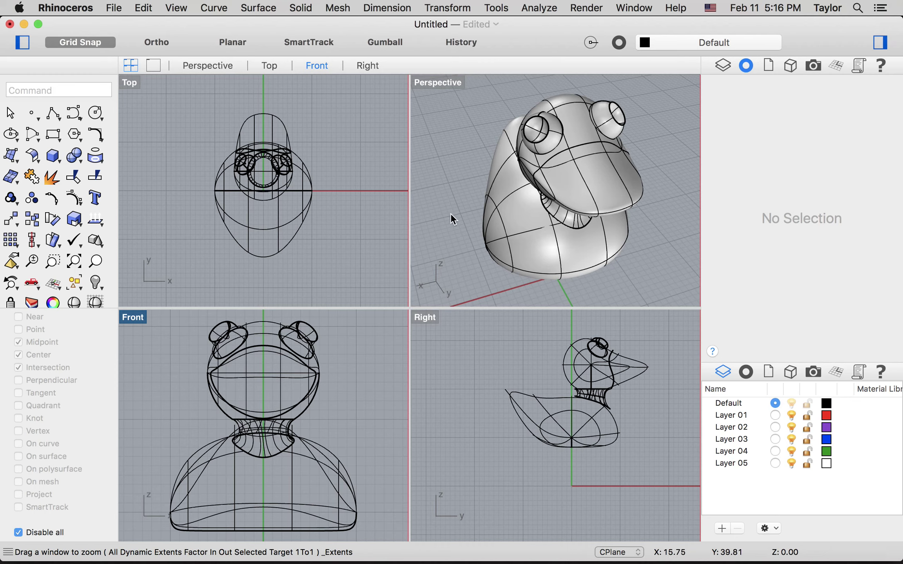
# Step: Select the whole duck with crossing windows in the Perspective viewport and clear the selection again
pyautogui.click(475, 192)
pyautogui.moveTo(475, 194)
pyautogui.mouseDown(button='right')
pyautogui.moveTo(460, 170)
pyautogui.moveTo(472, 183)
pyautogui.mouseUp(button='right')
pyautogui.scroll(-5, 556, 185)
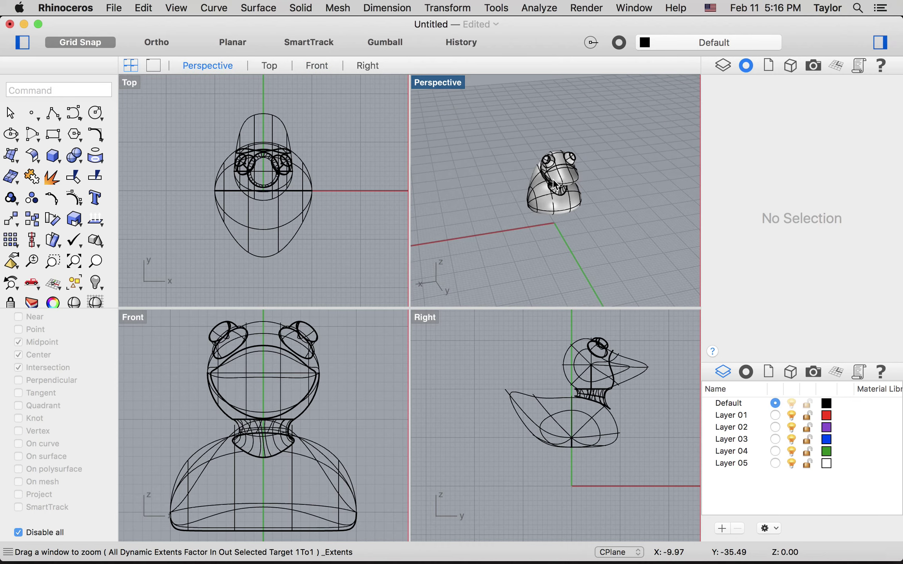
pyautogui.scroll(6, 555, 185)
pyautogui.scroll(-3, 555, 185)
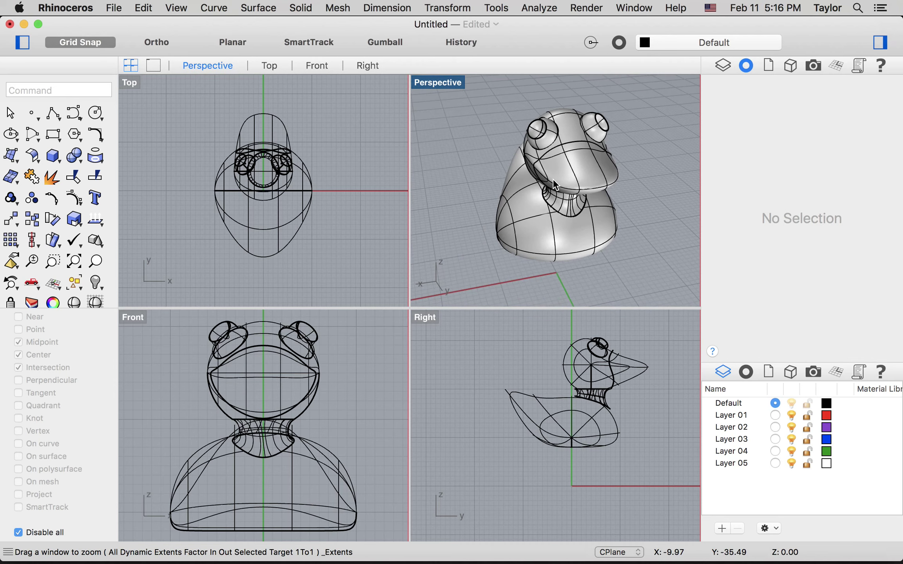
pyautogui.click(453, 198)
pyautogui.moveTo(649, 267); pyautogui.dragTo(471, 99)
pyautogui.click(645, 276)
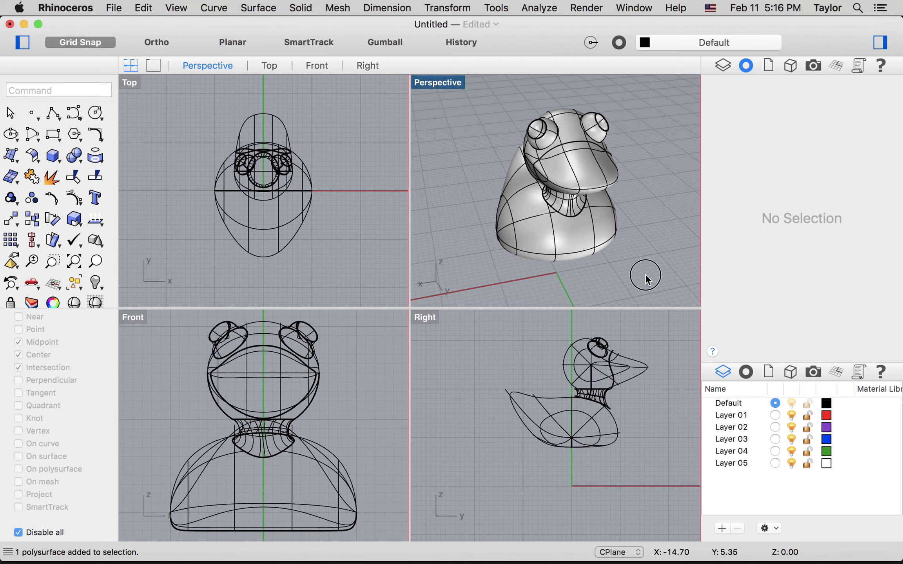
pyautogui.moveTo(645, 277); pyautogui.dragTo(476, 165)
pyautogui.click(651, 287)
pyautogui.moveTo(650, 288); pyautogui.dragTo(542, 241)
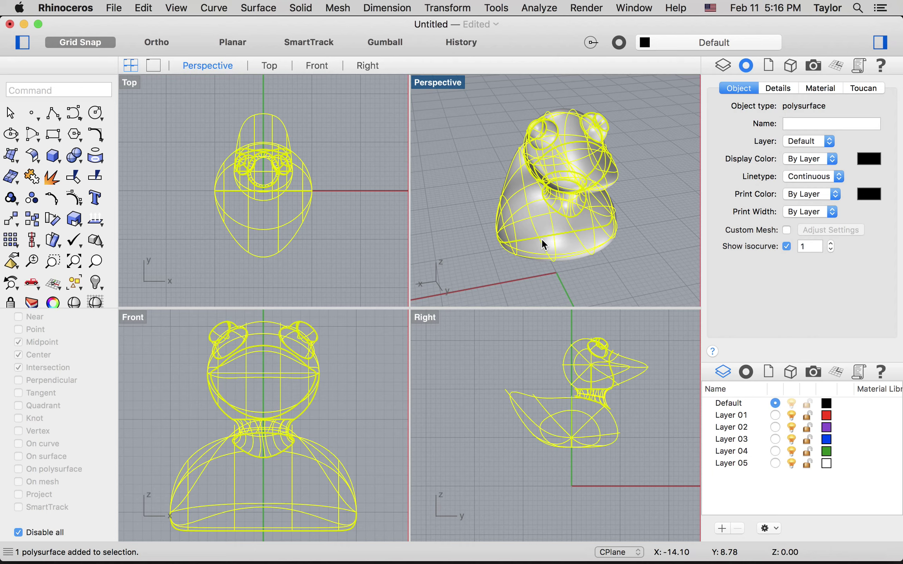
pyautogui.click(475, 289)
pyautogui.moveTo(455, 281); pyautogui.dragTo(506, 256)
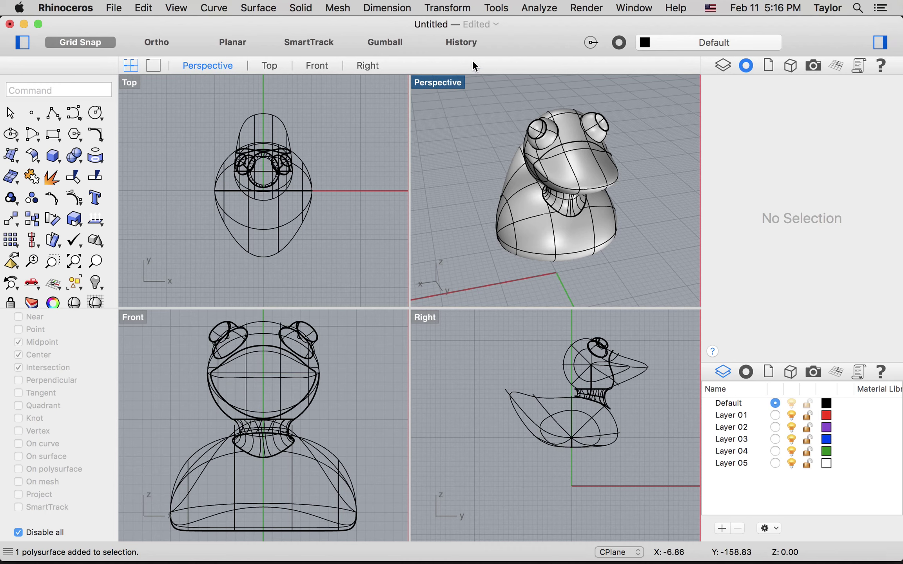
# Step: Examine the duck from each direction in the Top, Front, Right and Perspective viewports
pyautogui.click(354, 218)
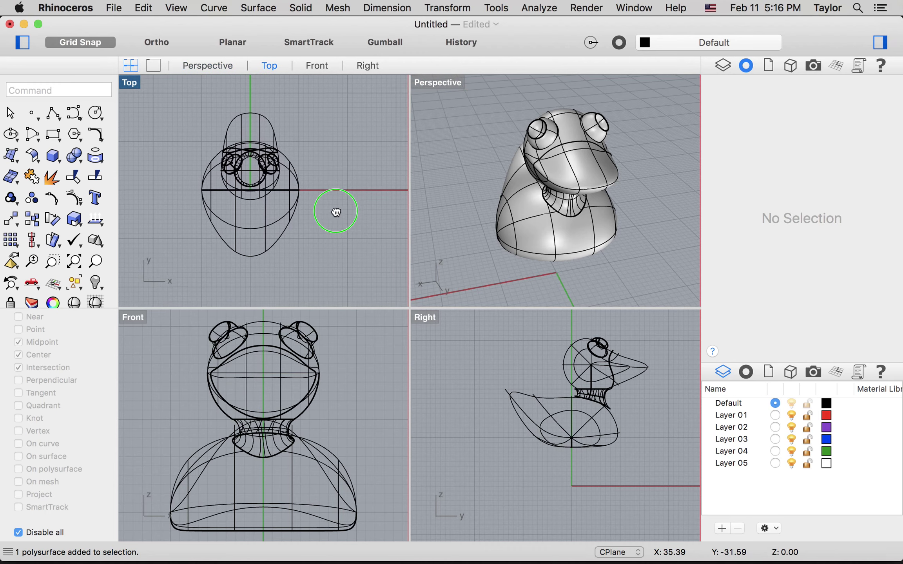
pyautogui.moveTo(353, 368)
pyautogui.mouseDown(button='right')
pyautogui.moveTo(358, 377)
pyautogui.moveTo(365, 358)
pyautogui.moveTo(365, 375)
pyautogui.mouseUp(button='right')
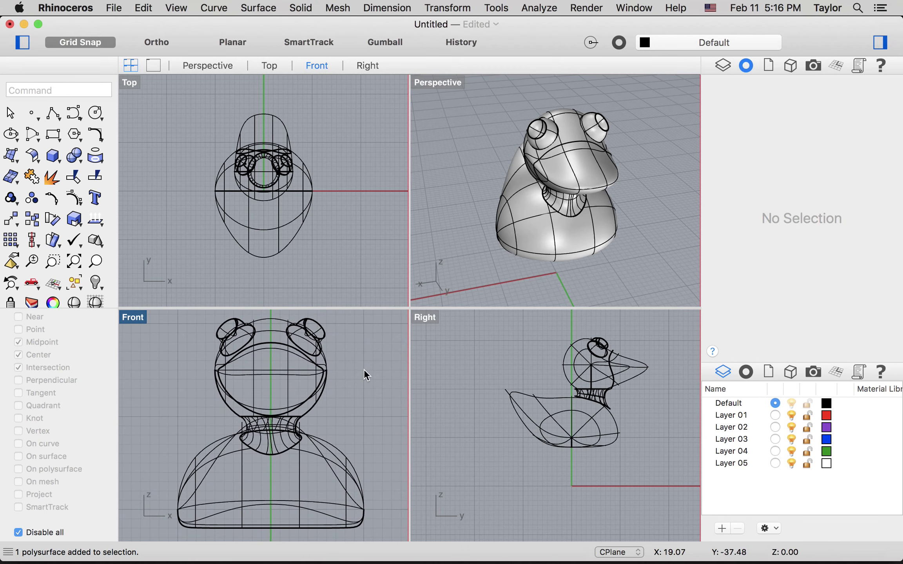
pyautogui.moveTo(508, 442)
pyautogui.mouseDown(button='right')
pyautogui.moveTo(496, 439)
pyautogui.moveTo(490, 452)
pyautogui.moveTo(498, 452)
pyautogui.mouseUp(button='right')
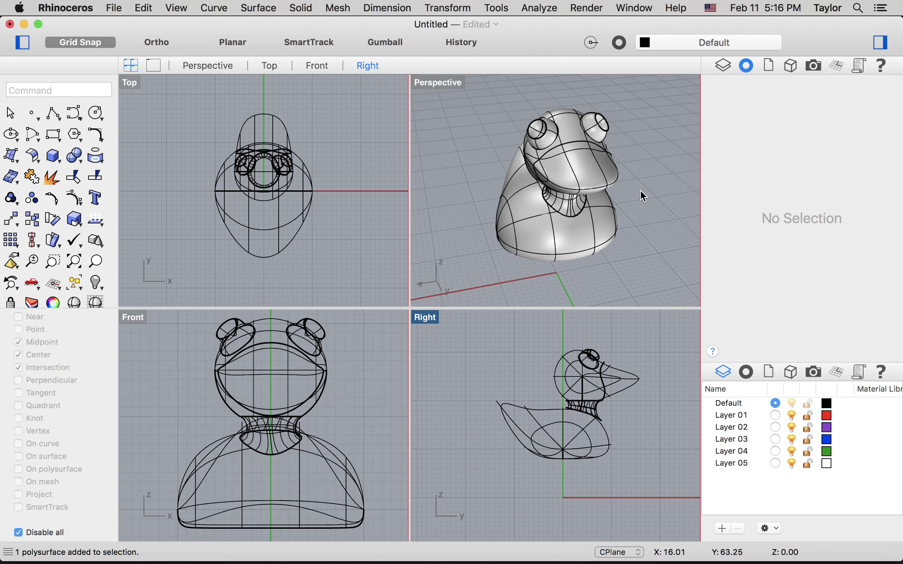
pyautogui.moveTo(655, 206)
pyautogui.mouseDown(button='right')
pyautogui.moveTo(612, 207)
pyautogui.moveTo(663, 205)
pyautogui.mouseUp(button='right')
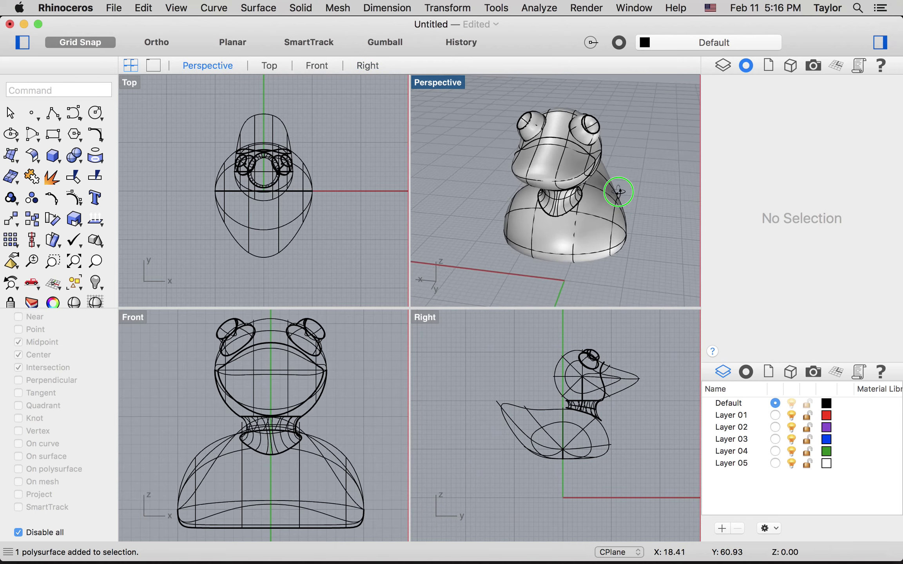
pyautogui.moveTo(618, 192); pyautogui.dragTo(651, 191, button='right')
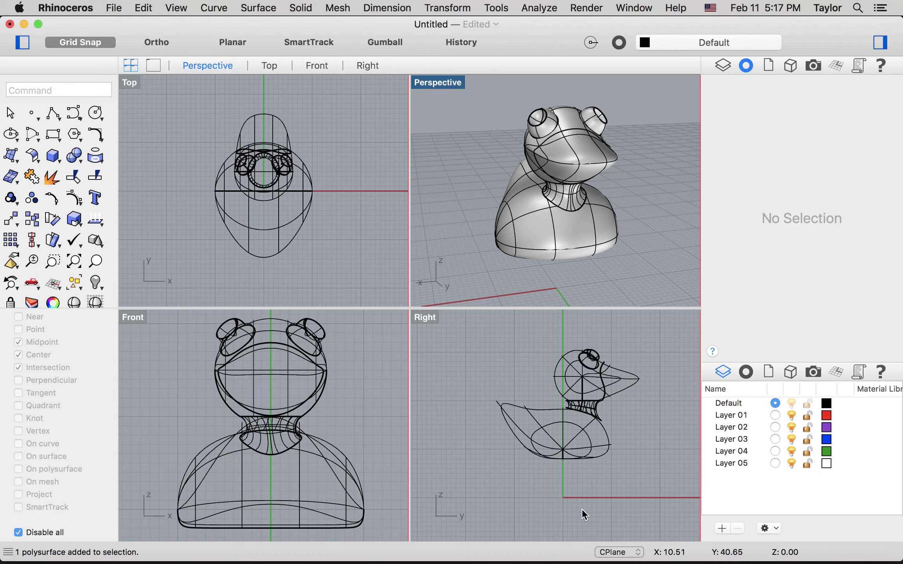
pyautogui.moveTo(614, 485)
pyautogui.mouseDown(button='right')
pyautogui.moveTo(593, 475)
pyautogui.moveTo(597, 491)
pyautogui.mouseUp(button='right')
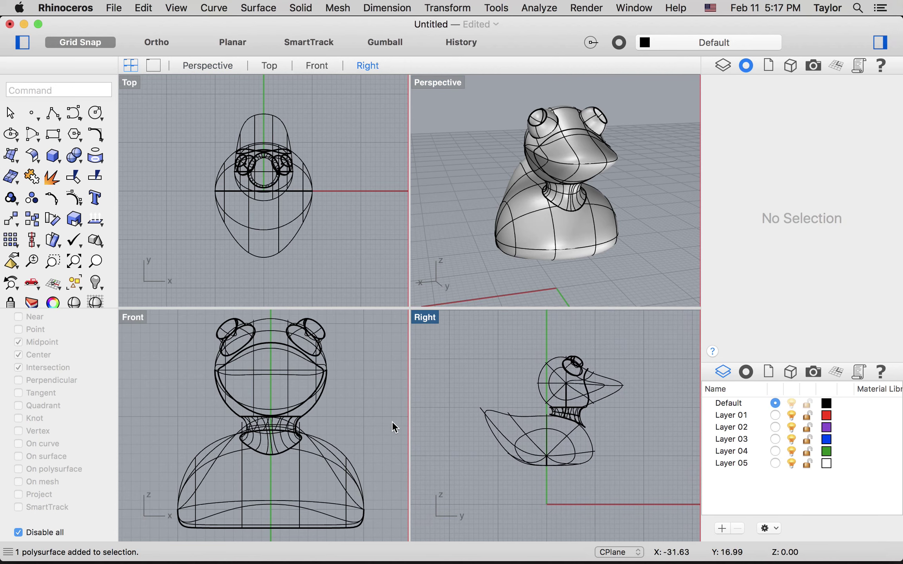
pyautogui.moveTo(364, 408); pyautogui.dragTo(351, 400, button='right')
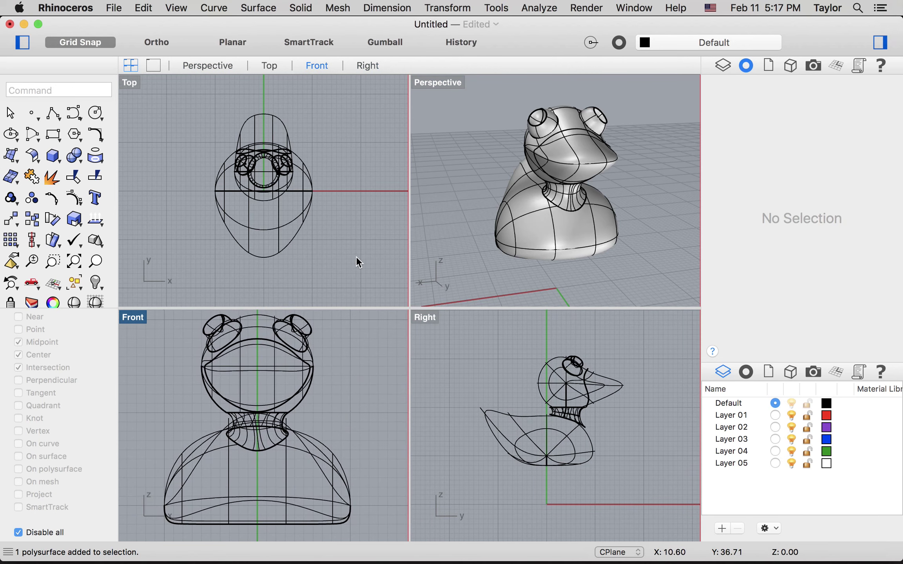